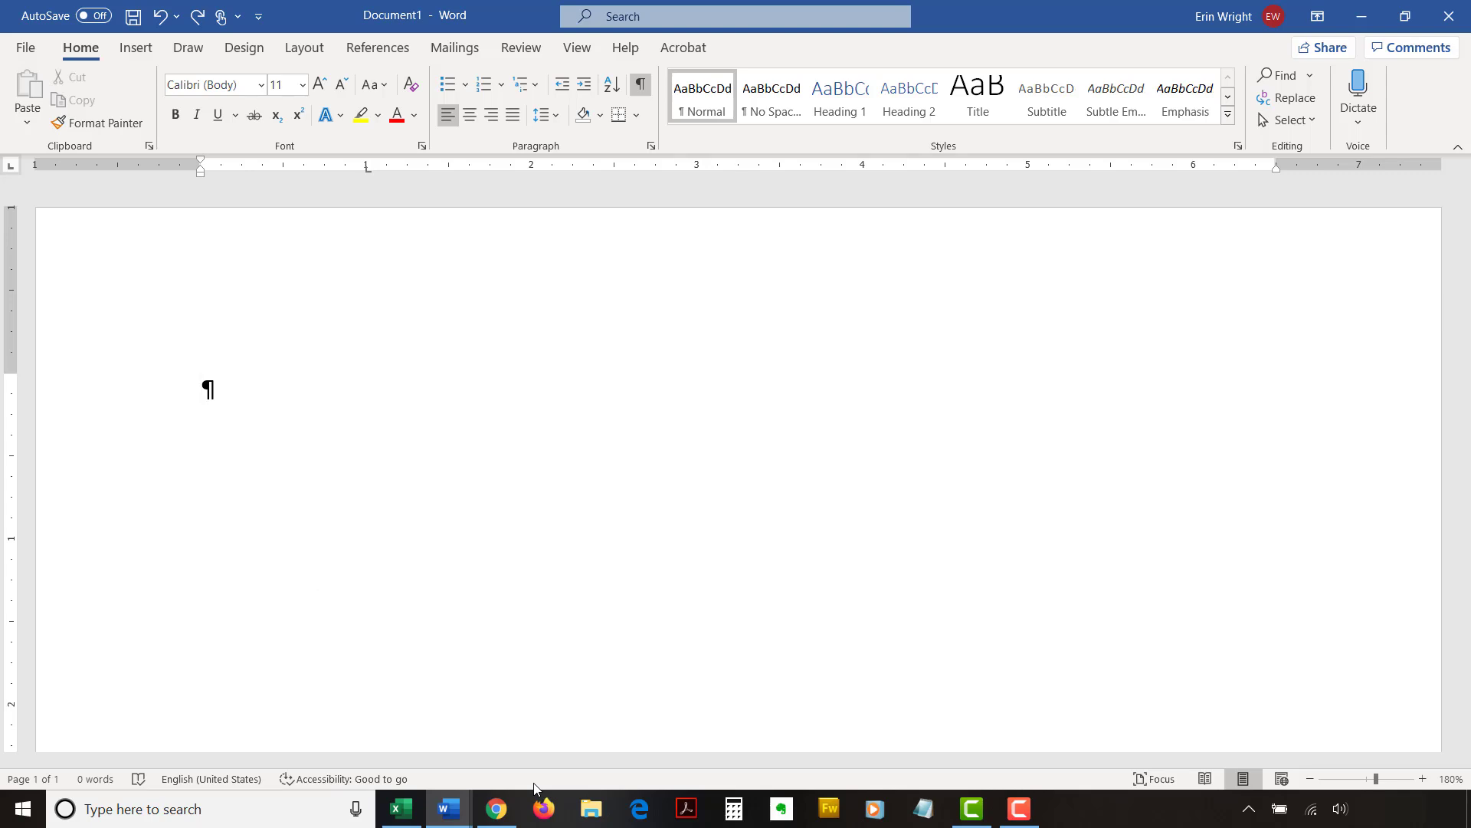
Step: Insert a tab at the start of the empty line to reach the next tab stop
{"action": "key", "text": "Tab"}
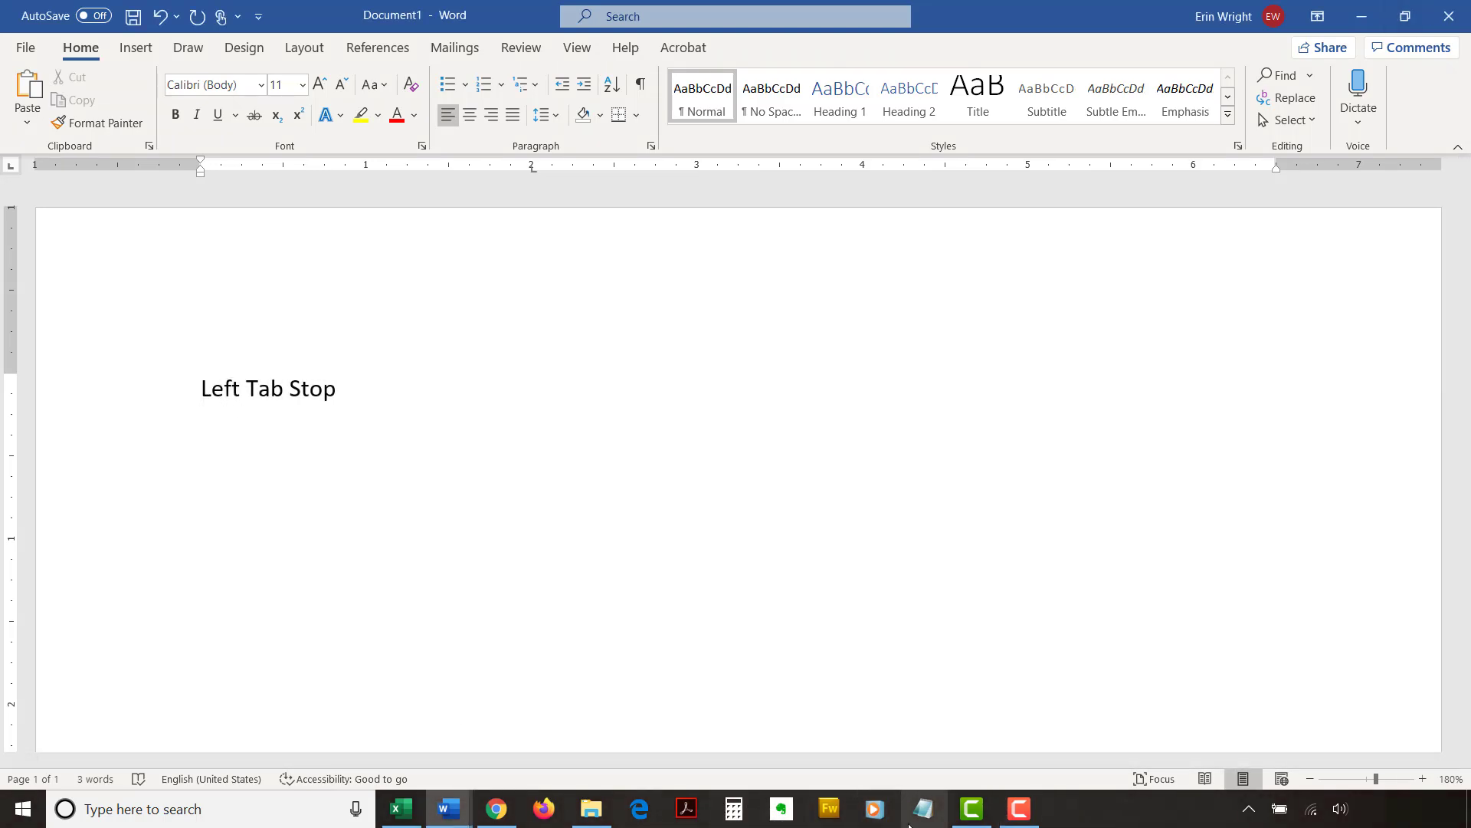
Step: Tab the sample lines to their left, center, right and decimal (50.00) stops and add a bar tab near 1.25 inches
{"action": "key", "text": "Tab"}
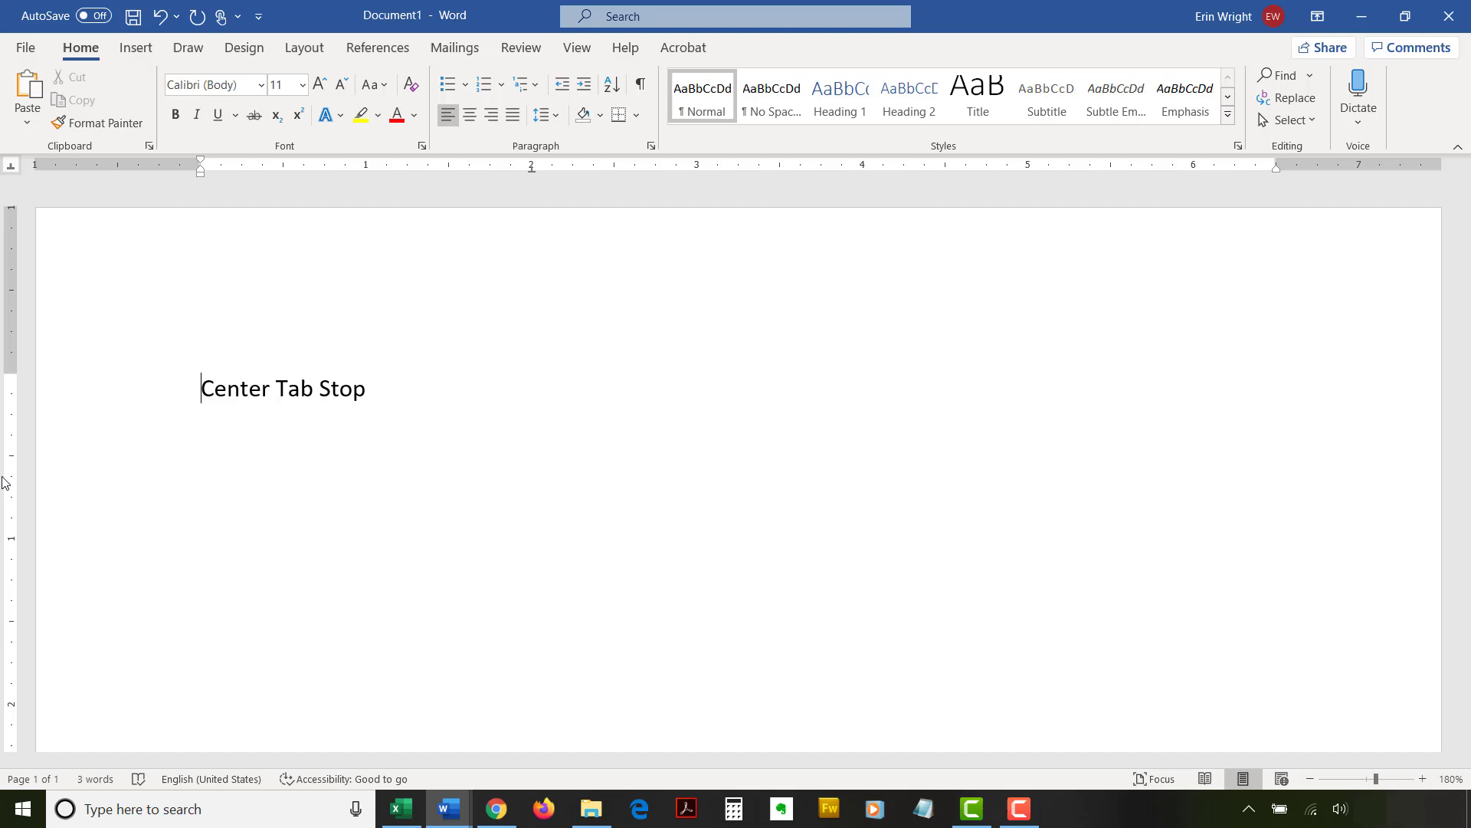
{"action": "key", "text": "Tab"}
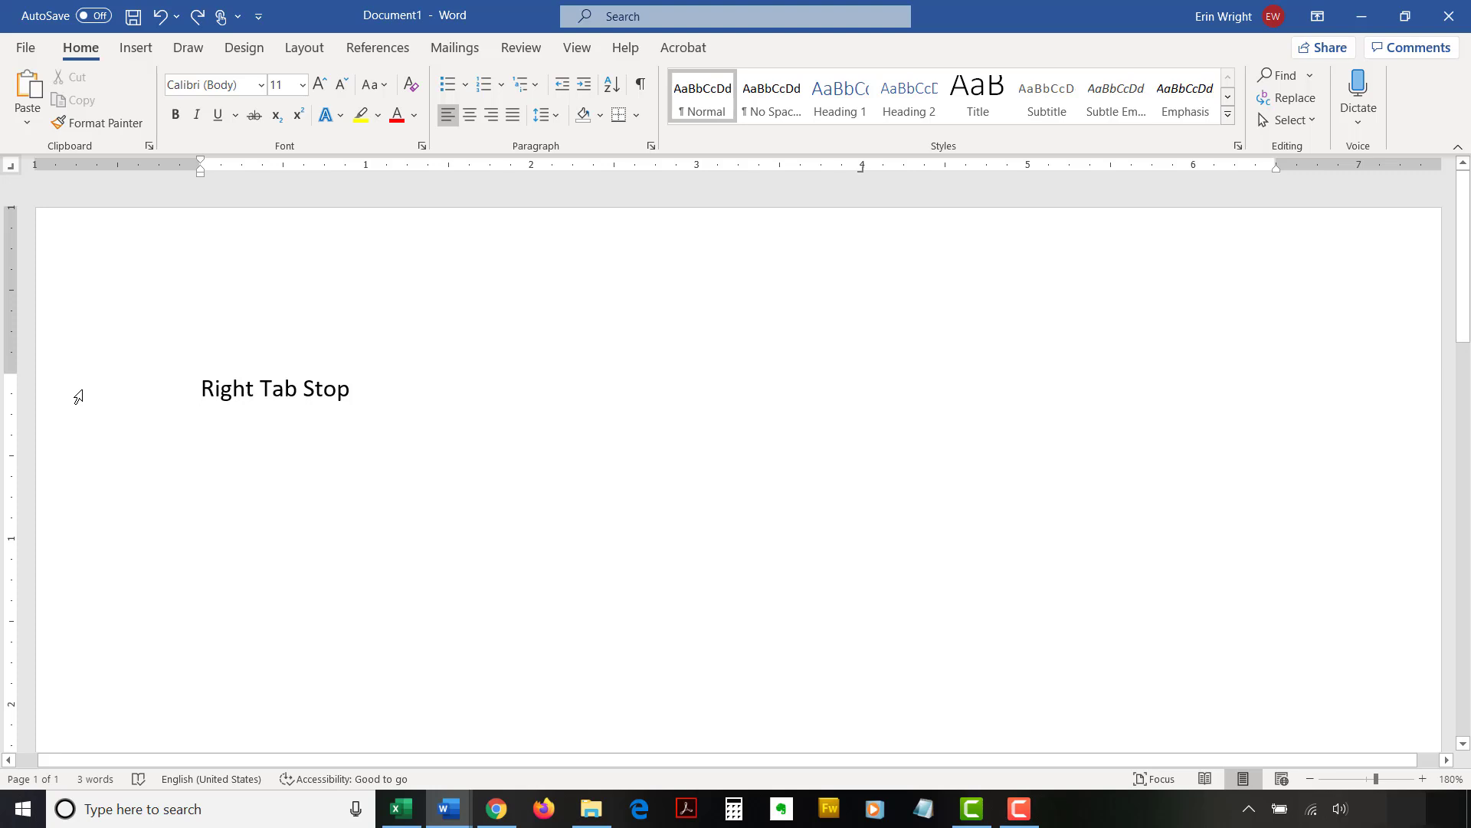
{"action": "key", "text": "Tab"}
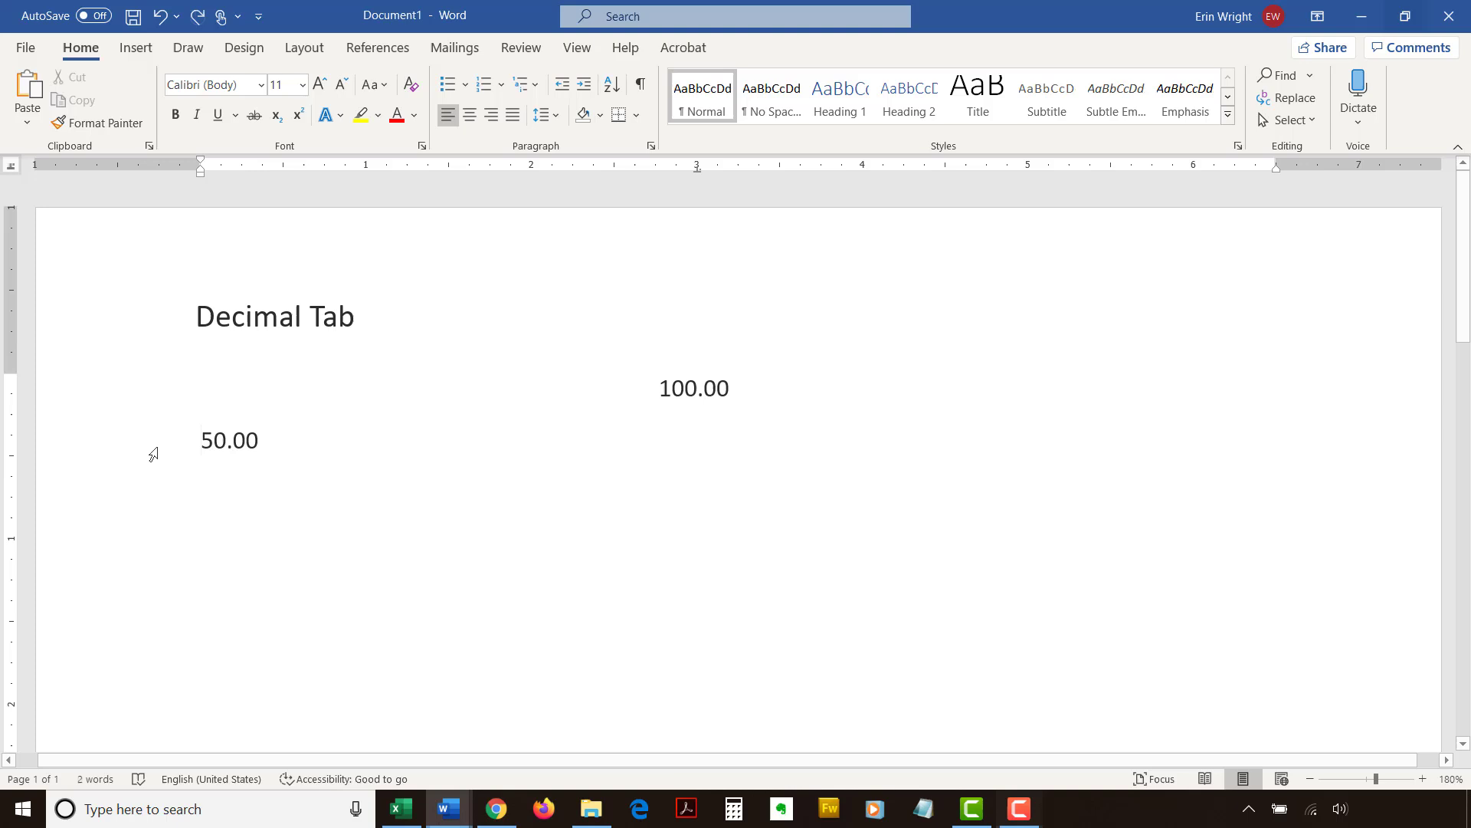
{"action": "key", "text": "Tab"}
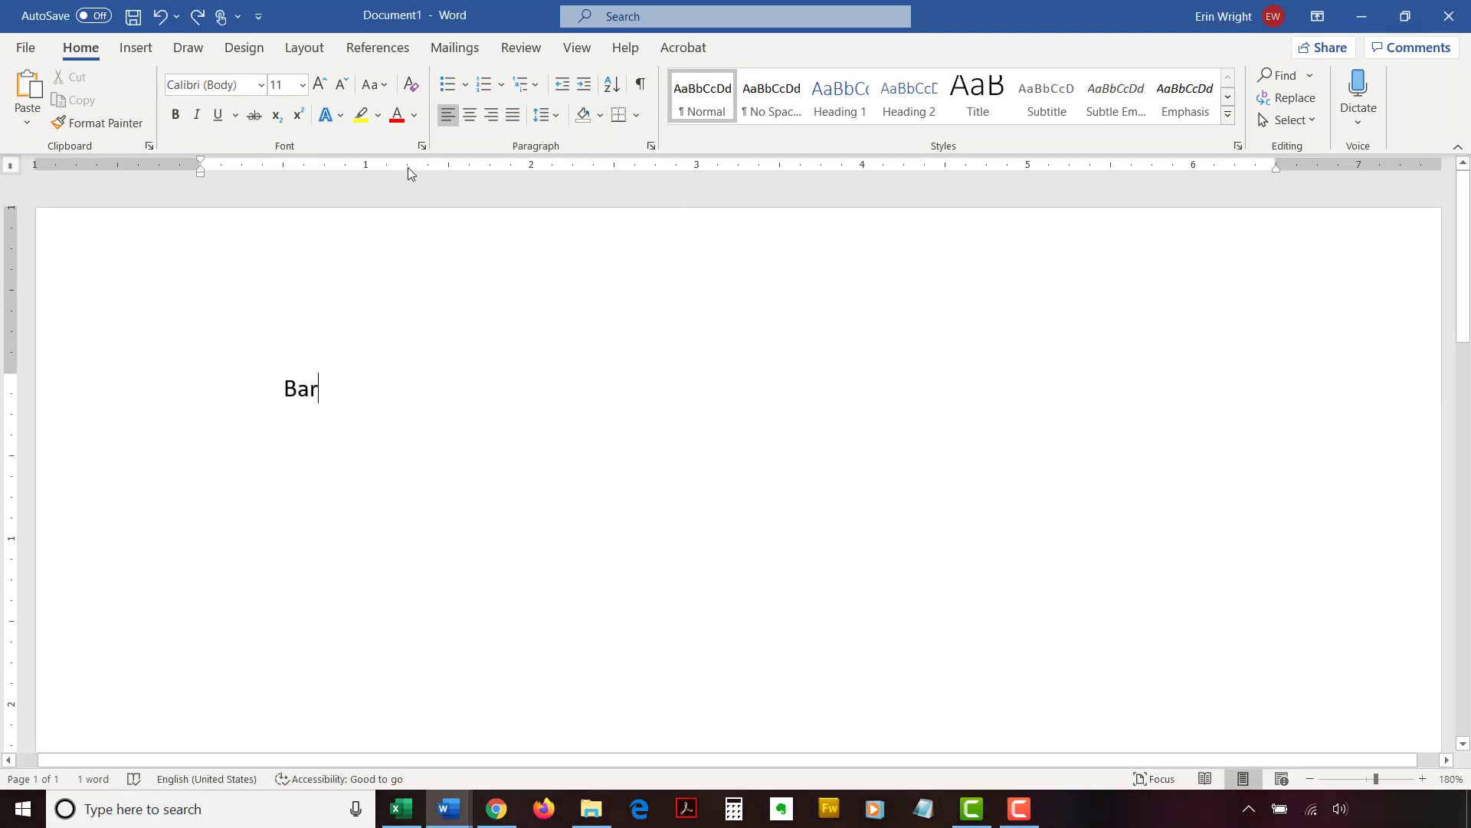
{"action": "left_click", "coordinate": [407, 166]}
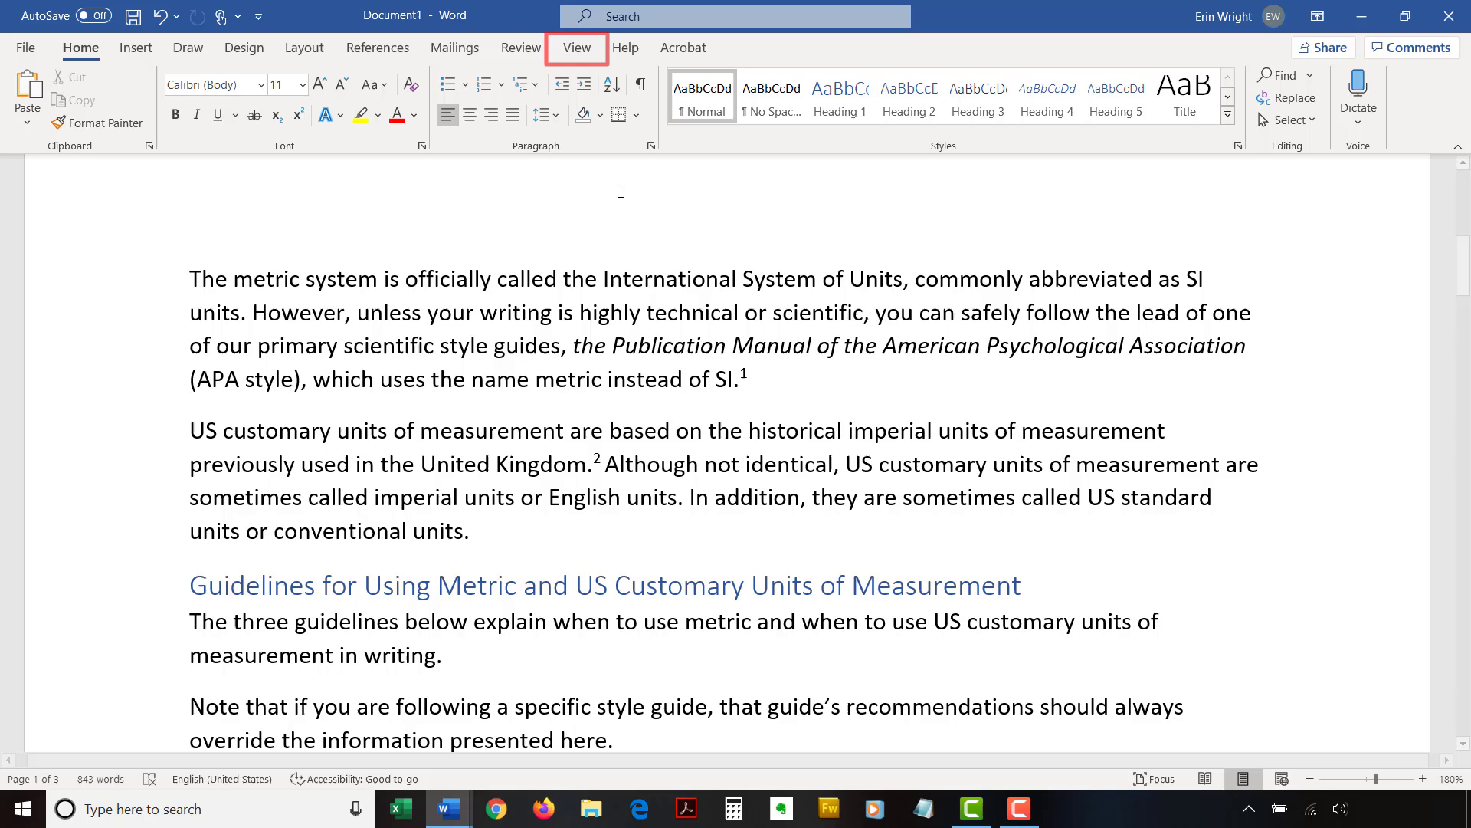
Step: Show the ruler and select the article's first two paragraphs
{"action": "left_click", "coordinate": [577, 48]}
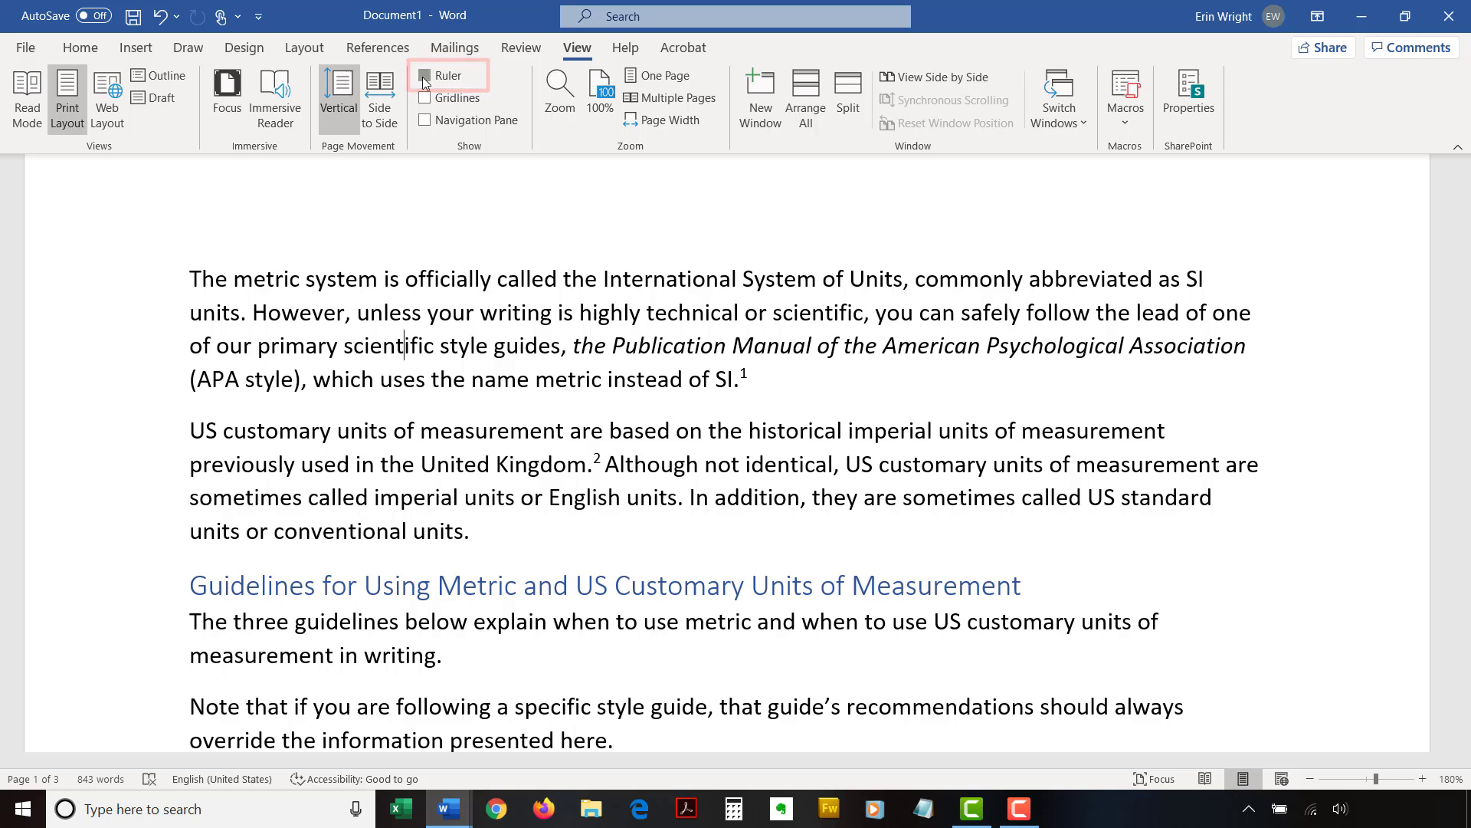
{"action": "left_click", "coordinate": [448, 76]}
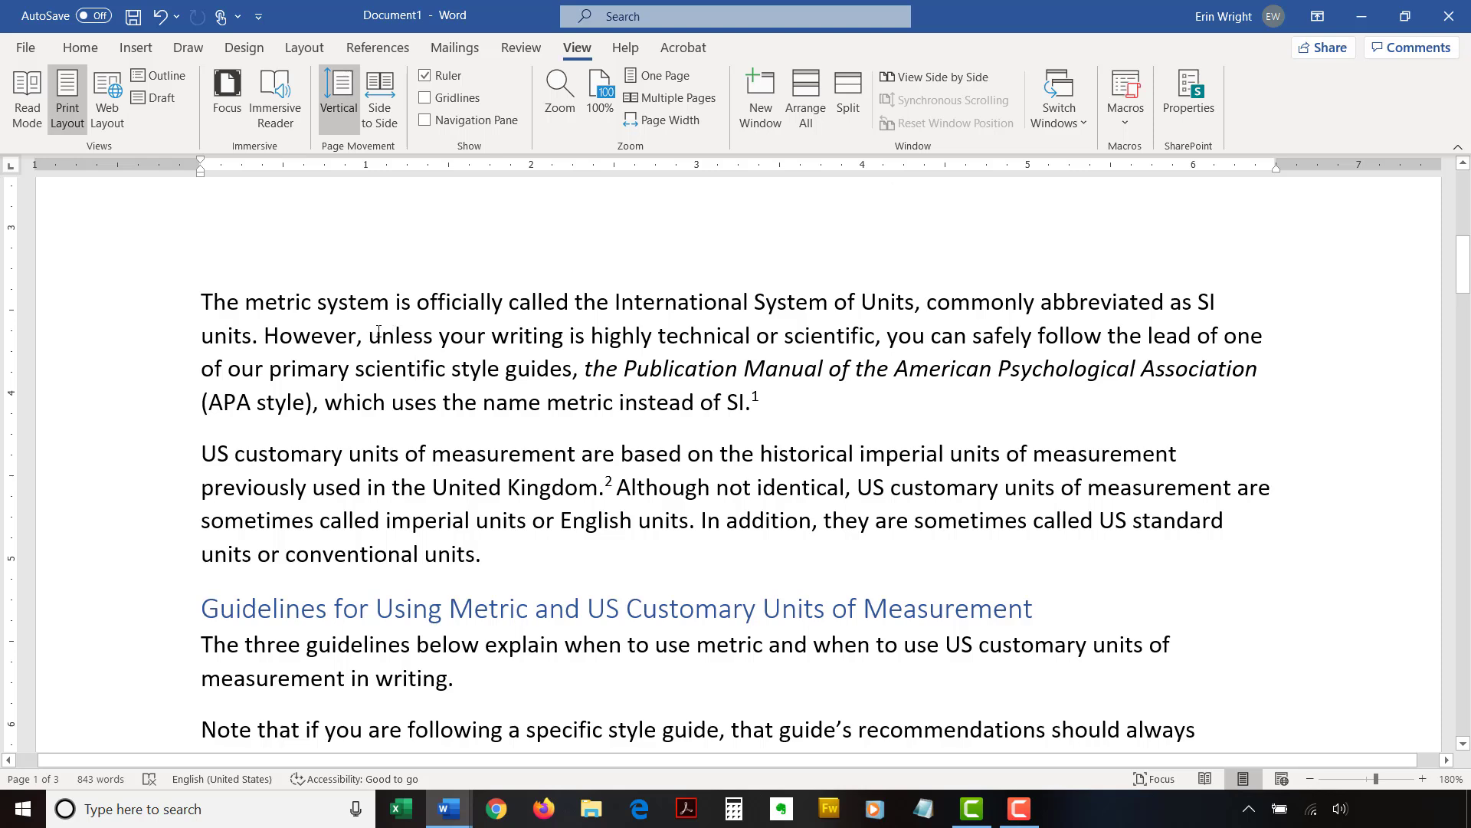
{"action": "left_click", "coordinate": [203, 301]}
{"action": "left_click_drag", "start_coordinate": [202, 302], "coordinate": [495, 554]}
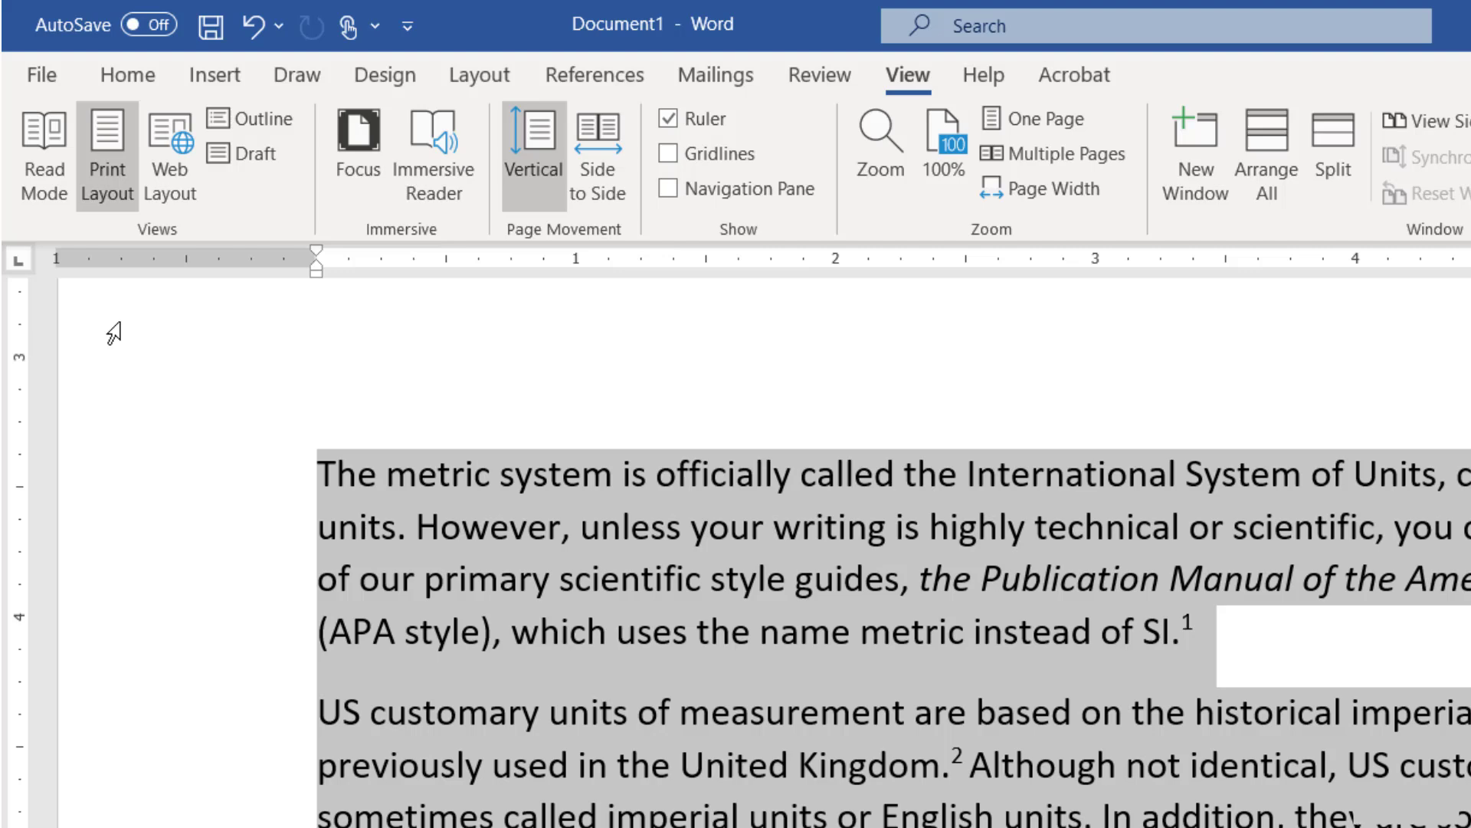
Step: Place left tab stops at 1 and 2 inches and tab the first line starting 'The' to the 2-inch stop
{"action": "left_click", "coordinate": [23, 268]}
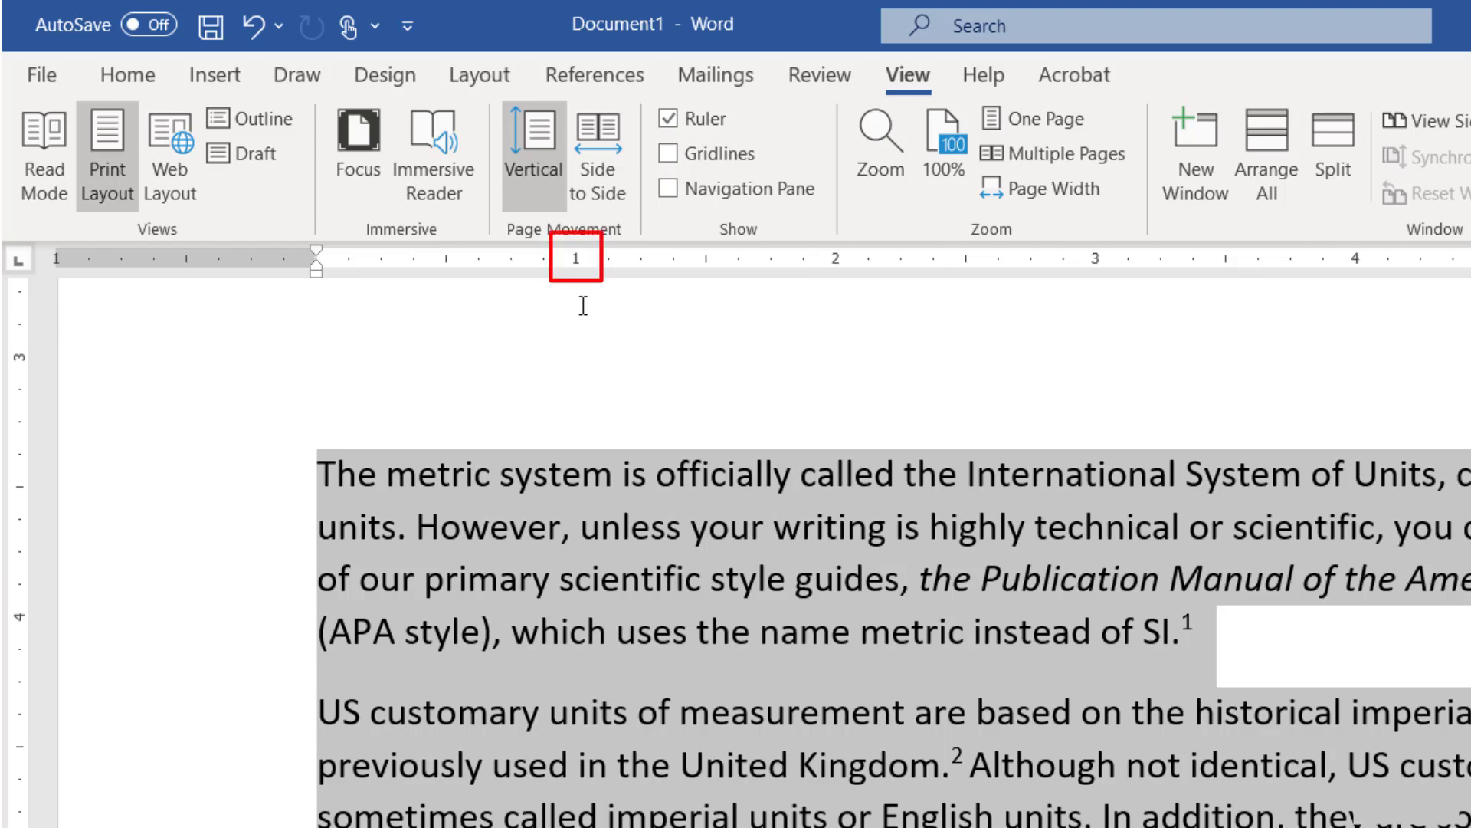
{"action": "left_click", "coordinate": [577, 268]}
{"action": "left_click", "coordinate": [836, 265]}
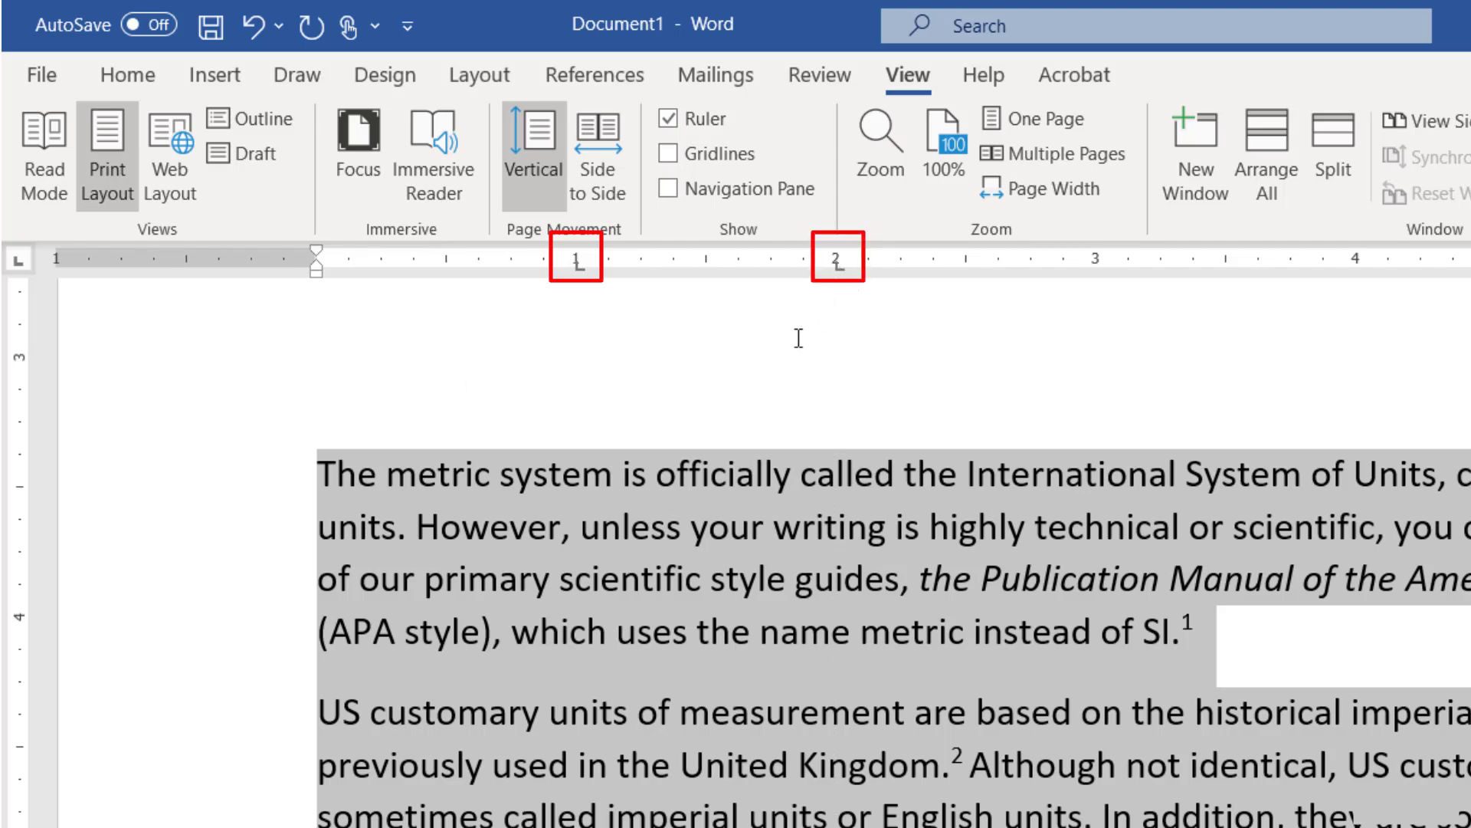
{"action": "left_click", "coordinate": [320, 476]}
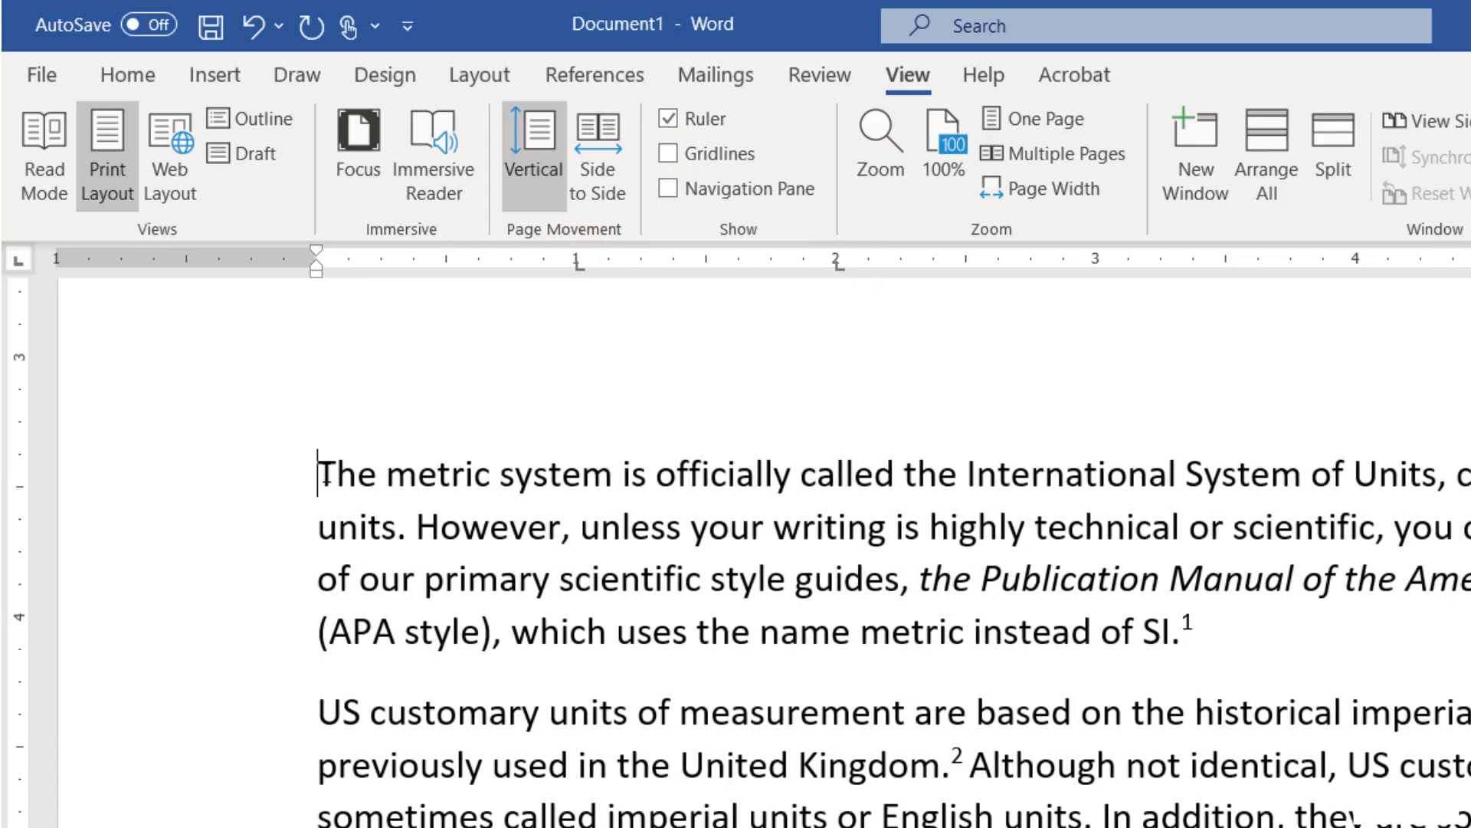
{"action": "key", "text": "Tab"}
{"action": "key", "text": "Tab"}
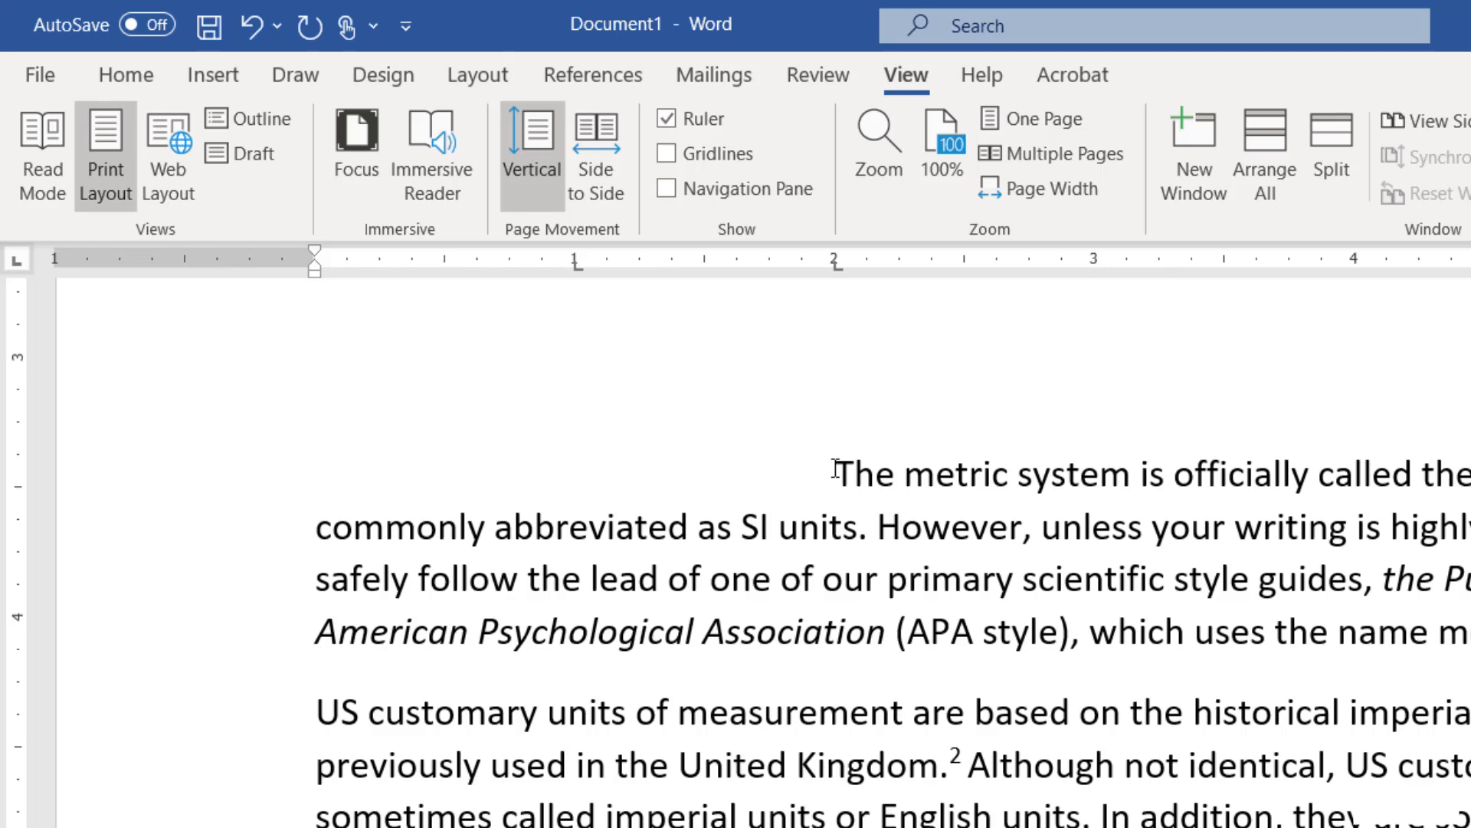
Step: Select the first paragraph and drag its 2-inch tab stop to about 1.5 inches
{"action": "triple_click", "coordinate": [836, 473]}
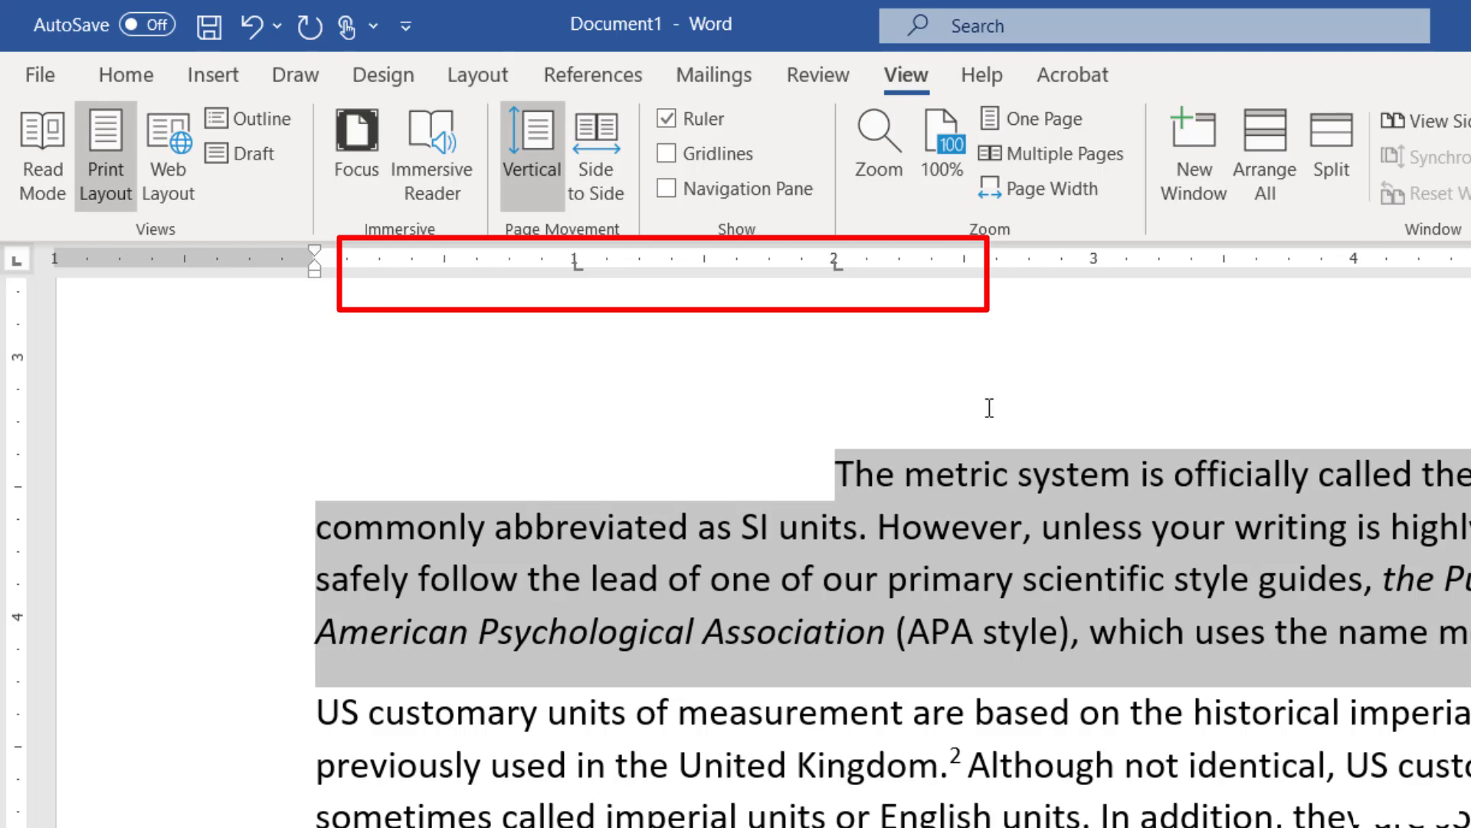
{"action": "left_click_drag", "start_coordinate": [838, 268], "coordinate": [705, 273]}
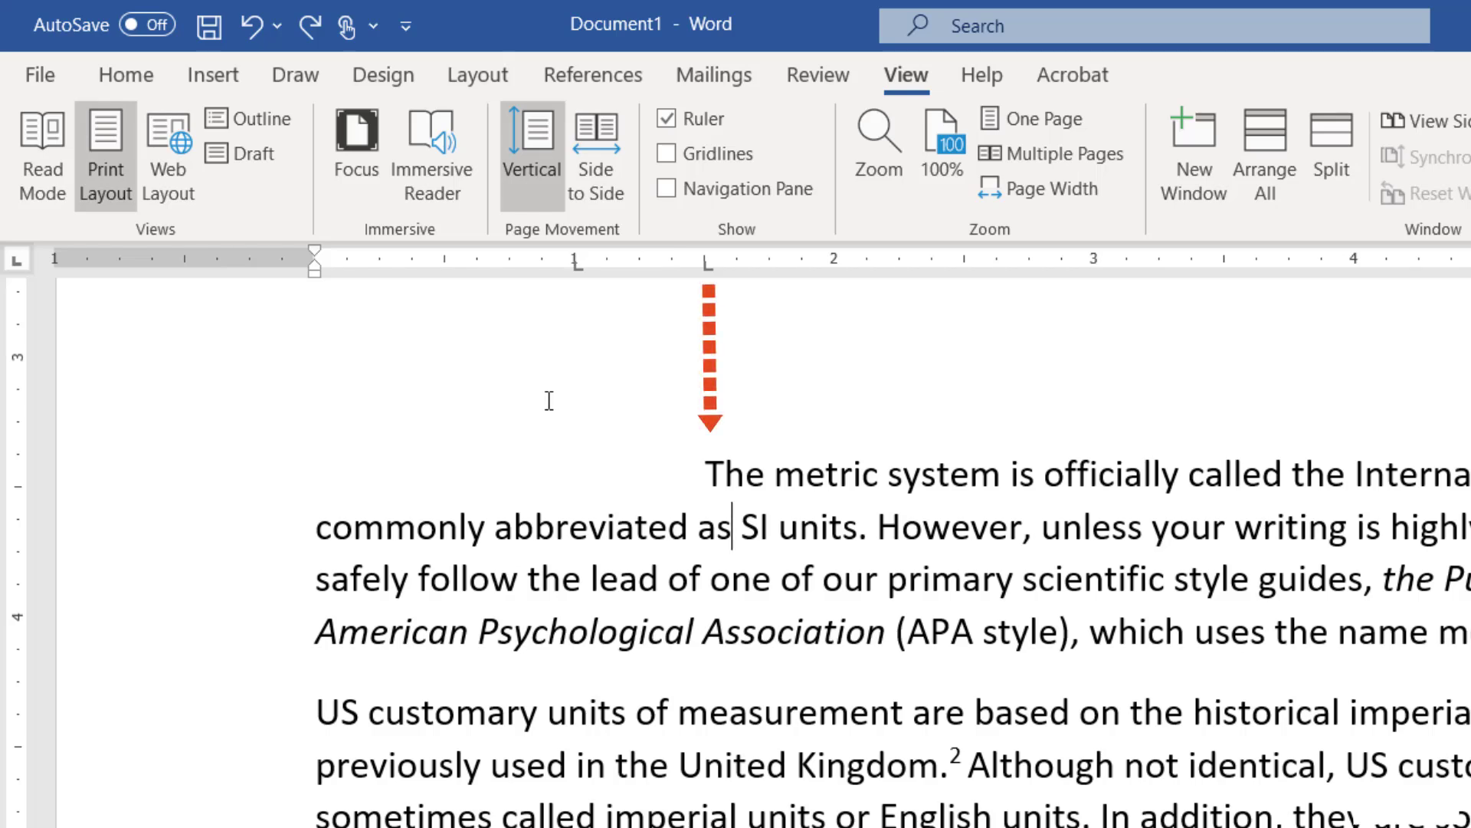
Step: Delete the 1.5-inch tab stop from the ruler and restore it with undo
{"action": "left_click", "coordinate": [708, 263]}
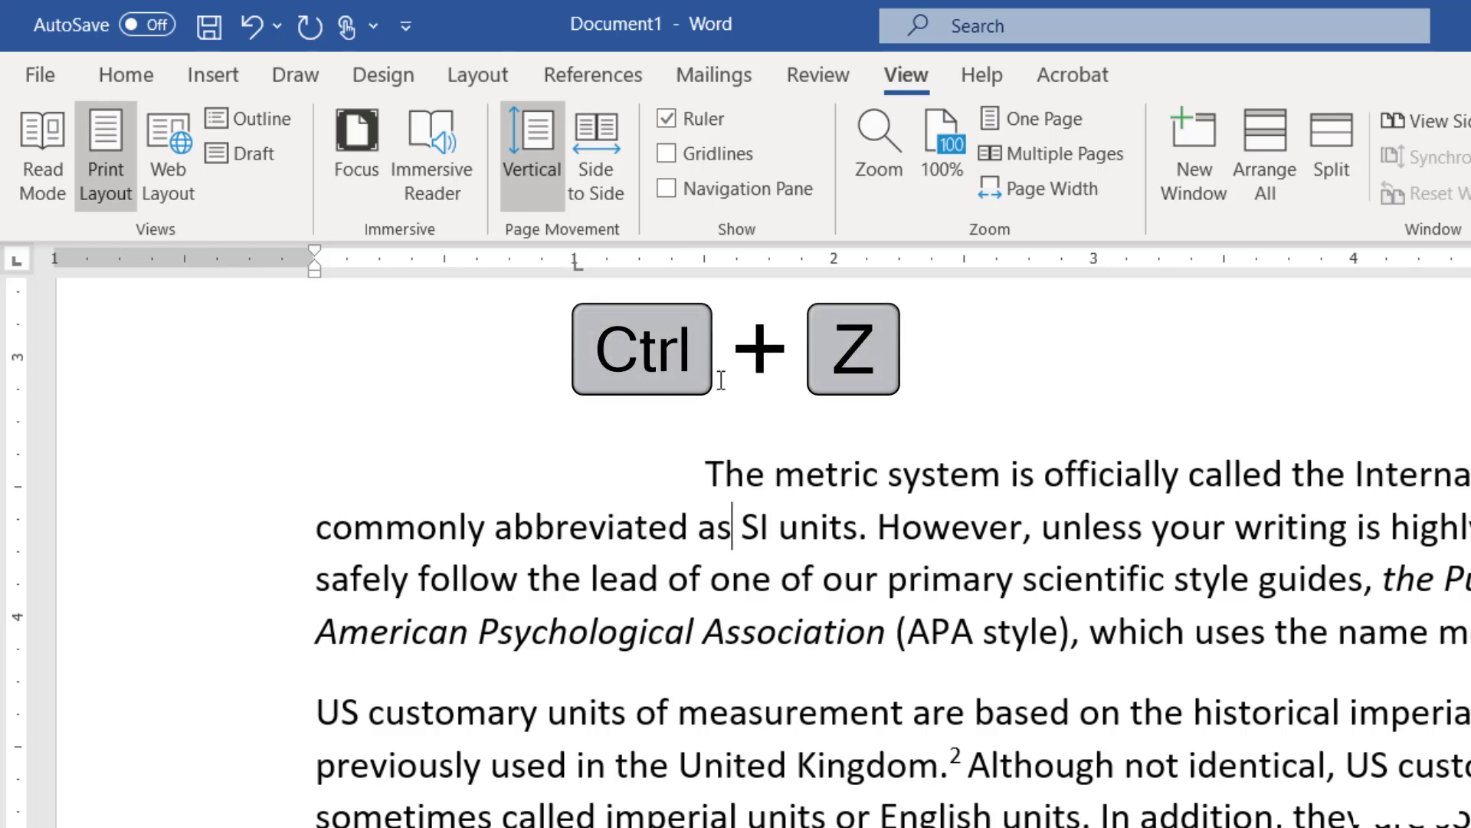
{"action": "key", "text": "ctrl+z"}
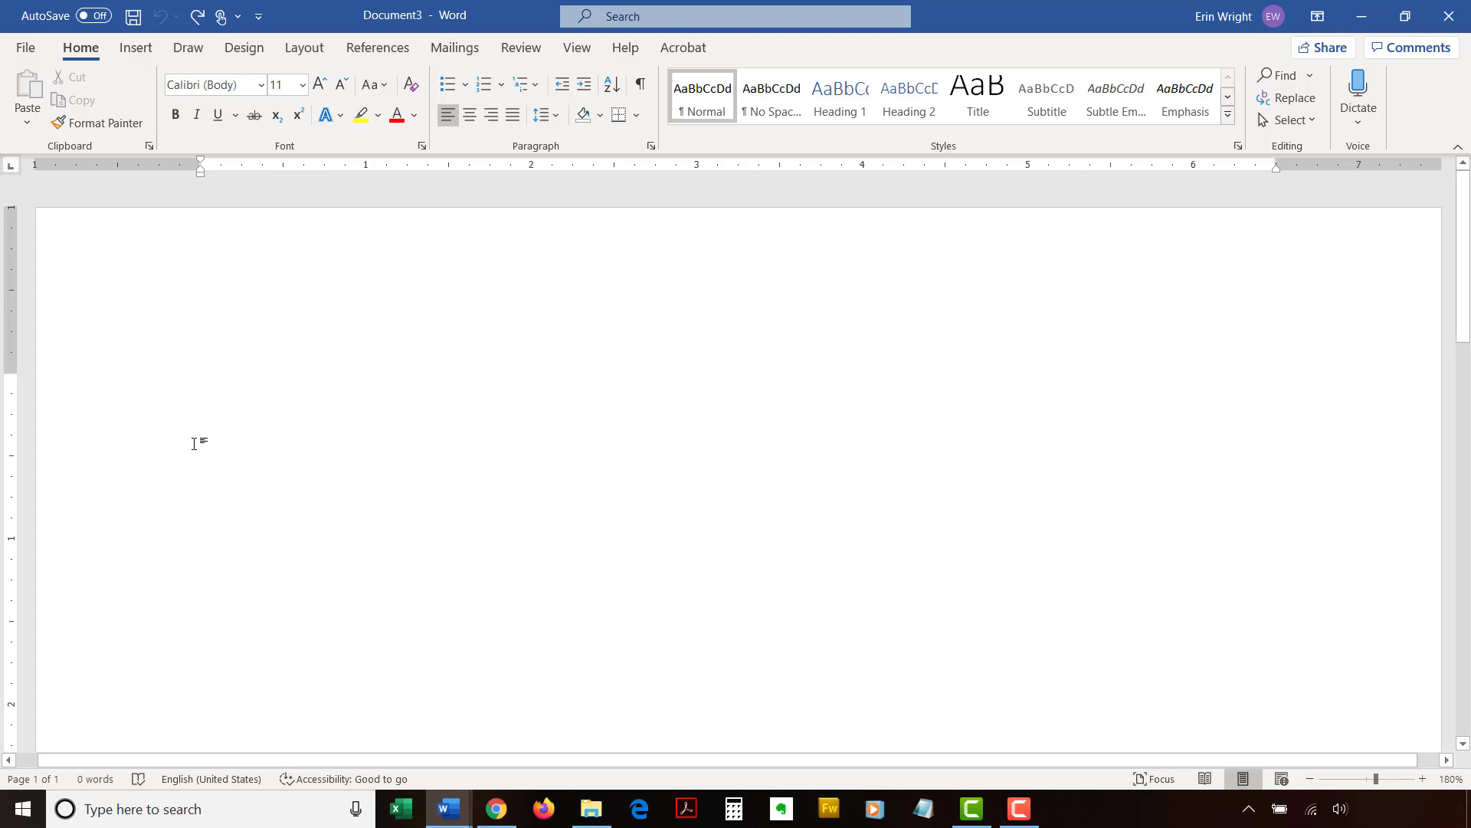
Step: Insert a tab in the blank document to reach the default 0.5-inch stop
{"action": "key", "text": "Tab"}
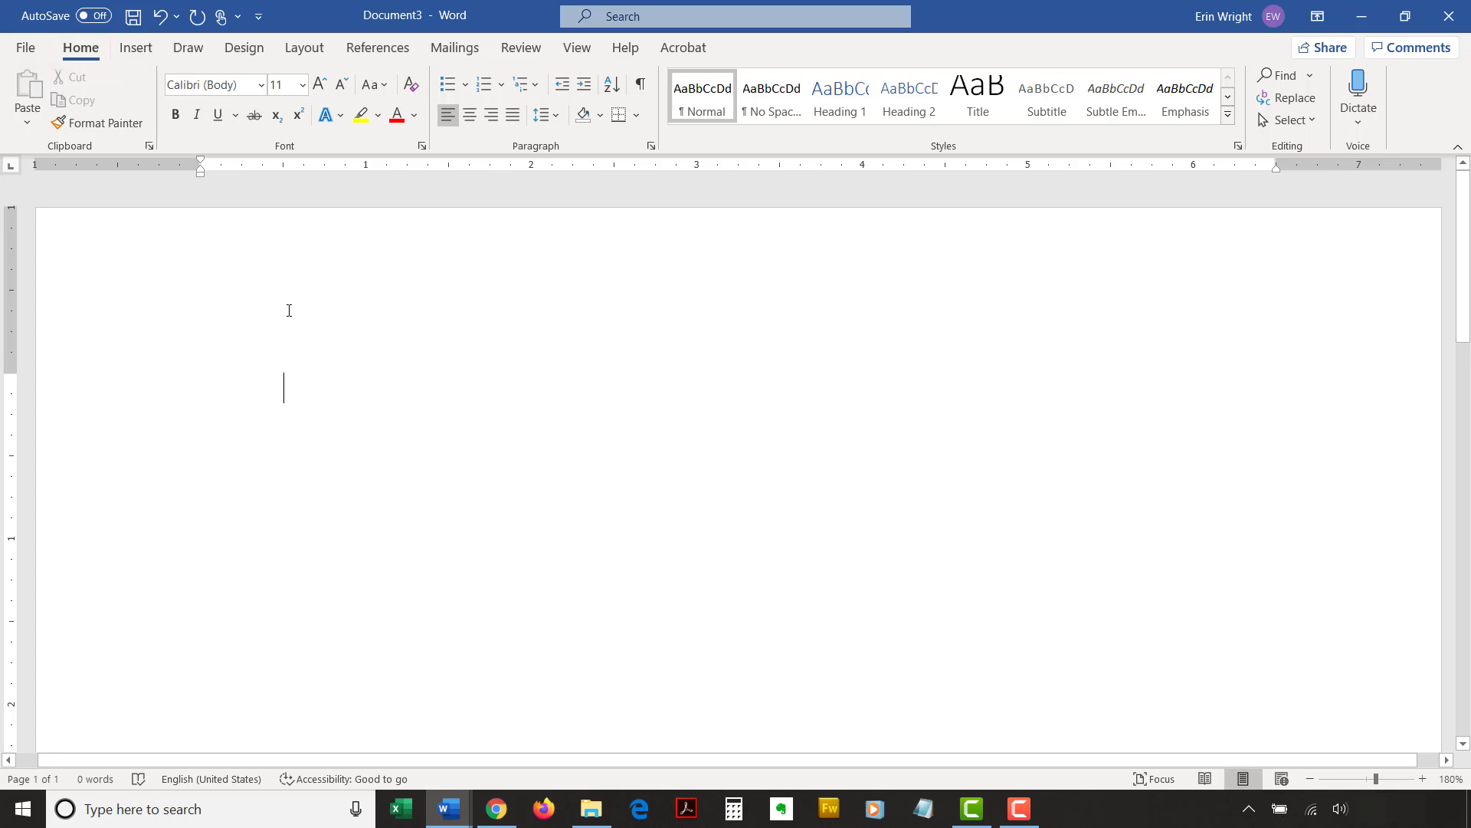
Step: In Paragraph > Tabs, set Default tab stops to 1 inch and confirm
{"action": "left_click", "coordinate": [652, 146]}
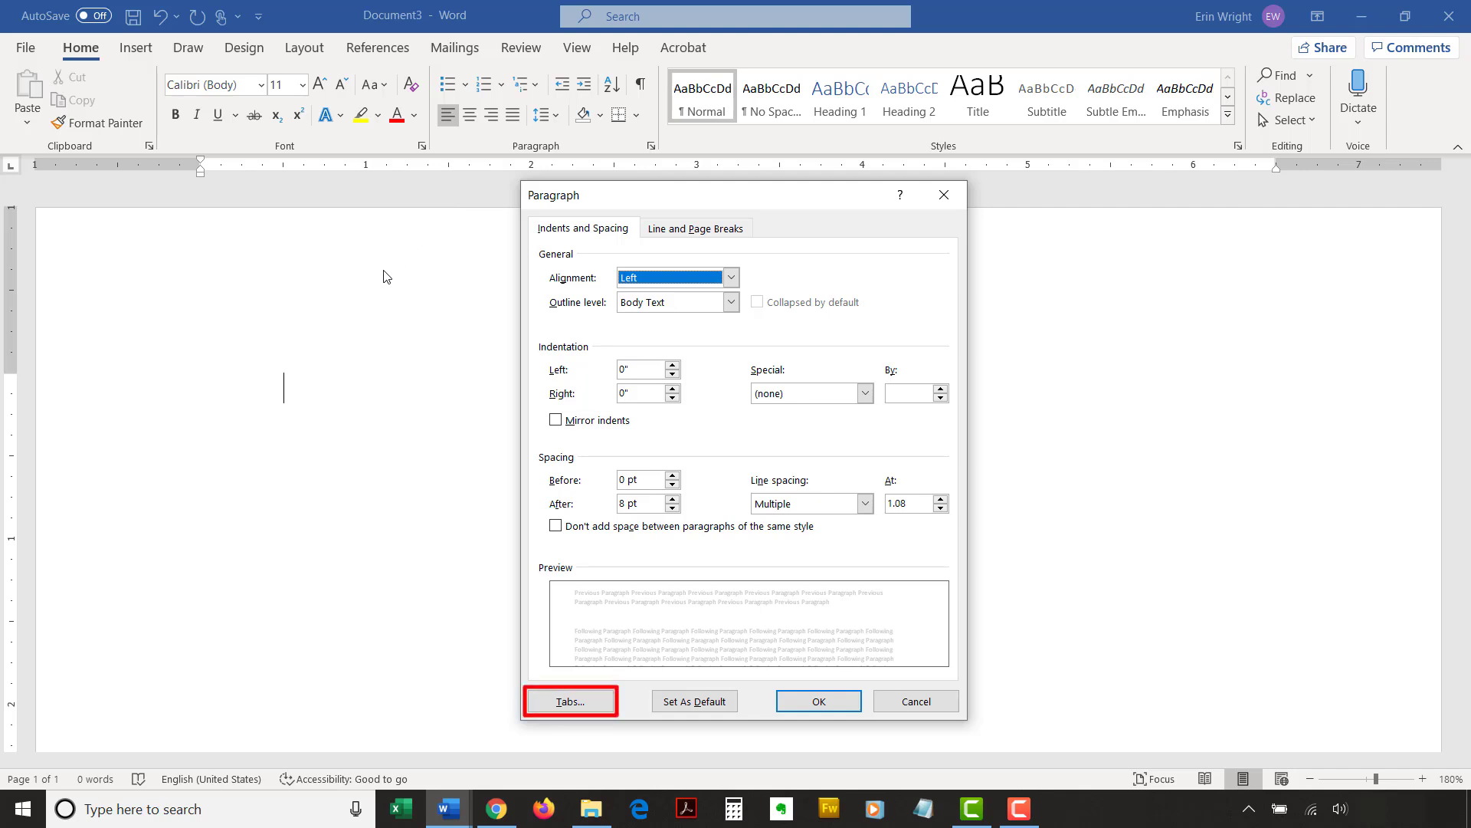
{"action": "left_click", "coordinate": [547, 710]}
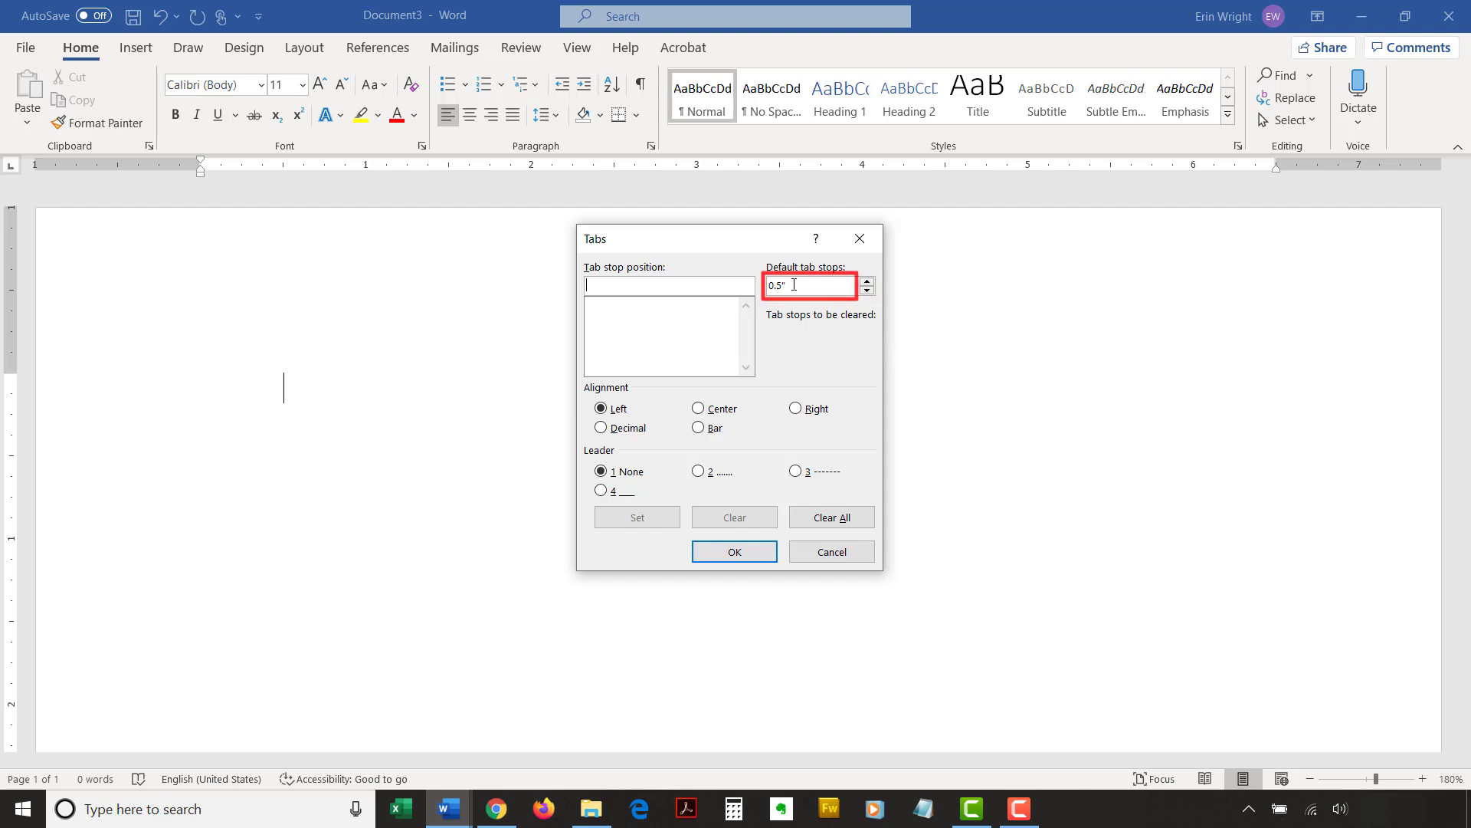
{"action": "double_click", "coordinate": [777, 286]}
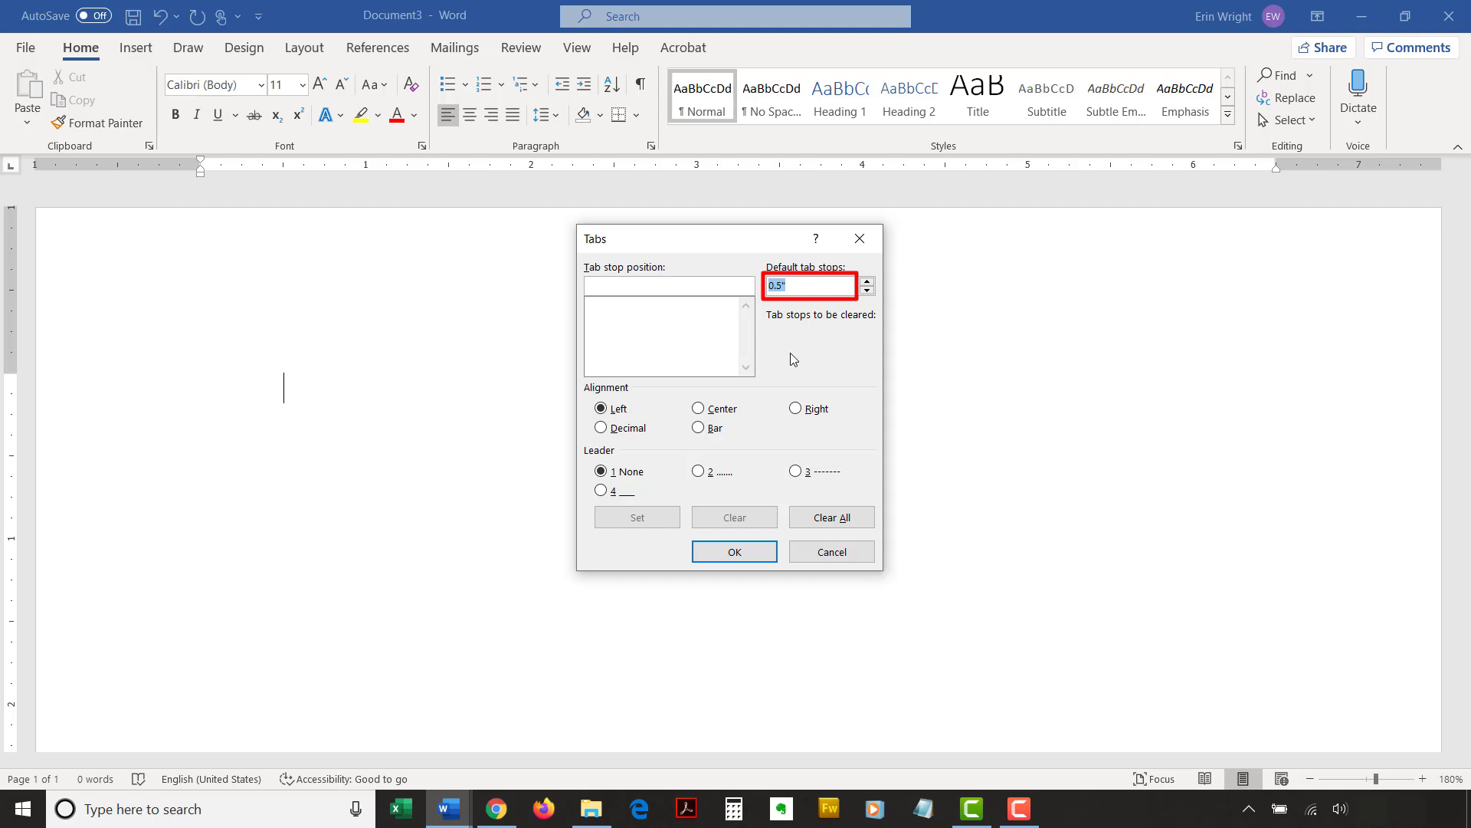
{"action": "type", "text": "1"}
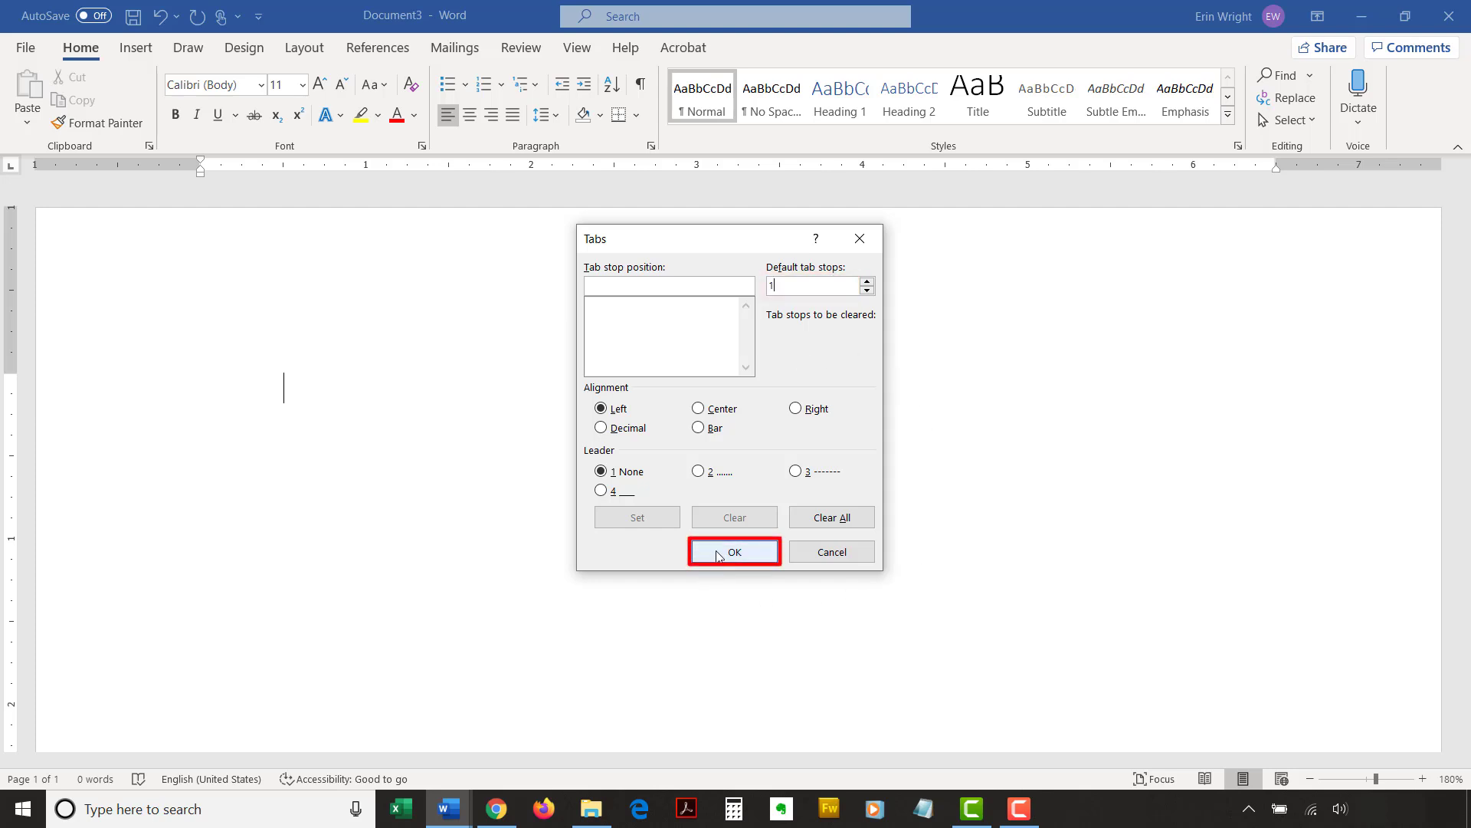
{"action": "left_click", "coordinate": [717, 556]}
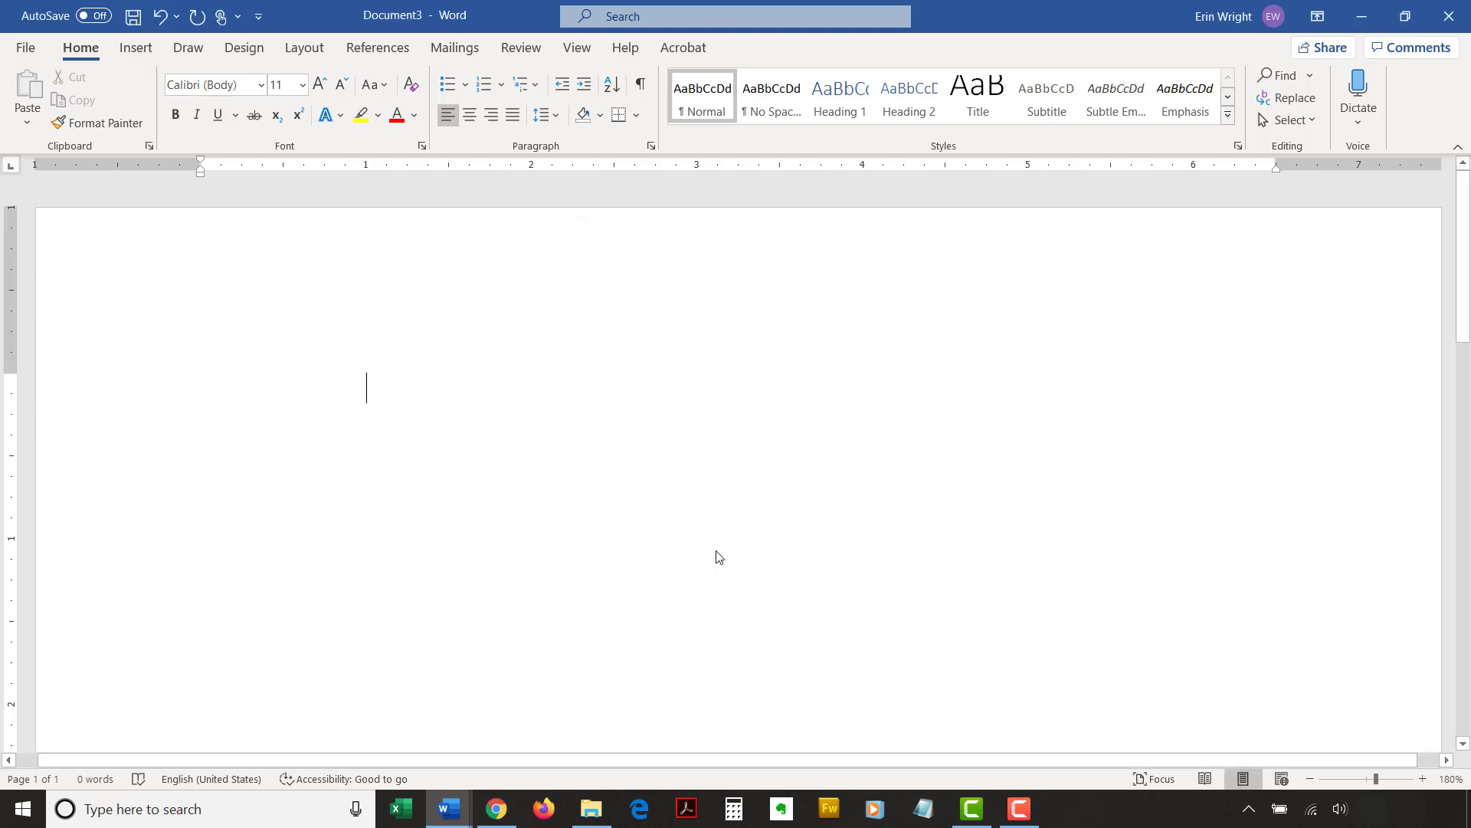